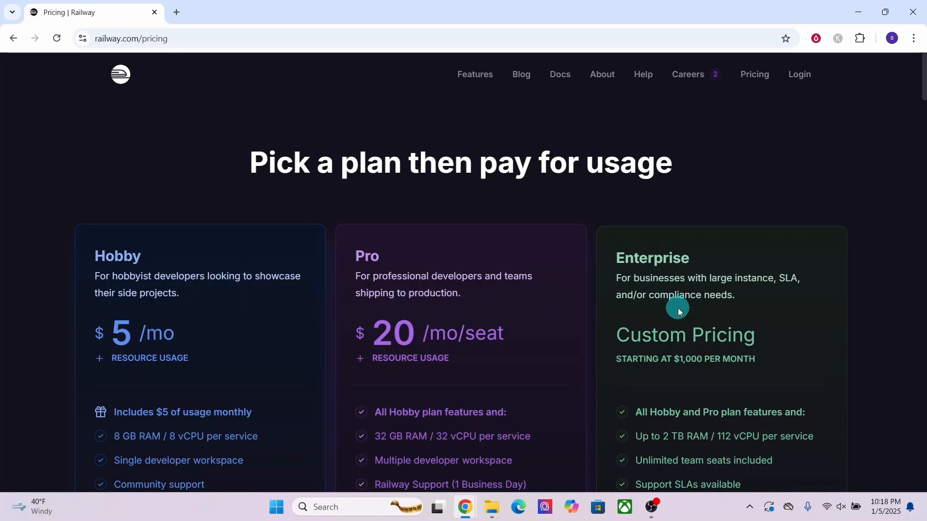
Sign up for Railway from the Hobby plan on the pricing page, using an existing Google account
scroll(255, 148, down, 3)
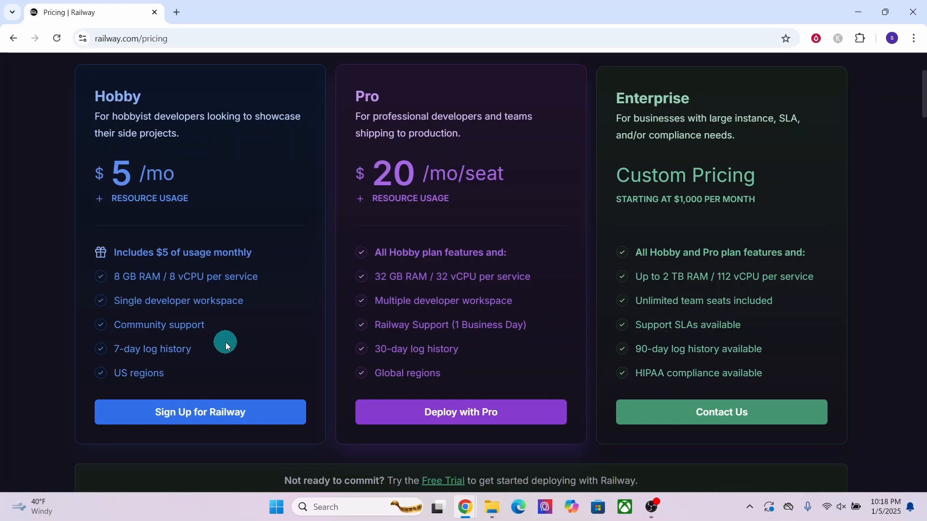
click(196, 413)
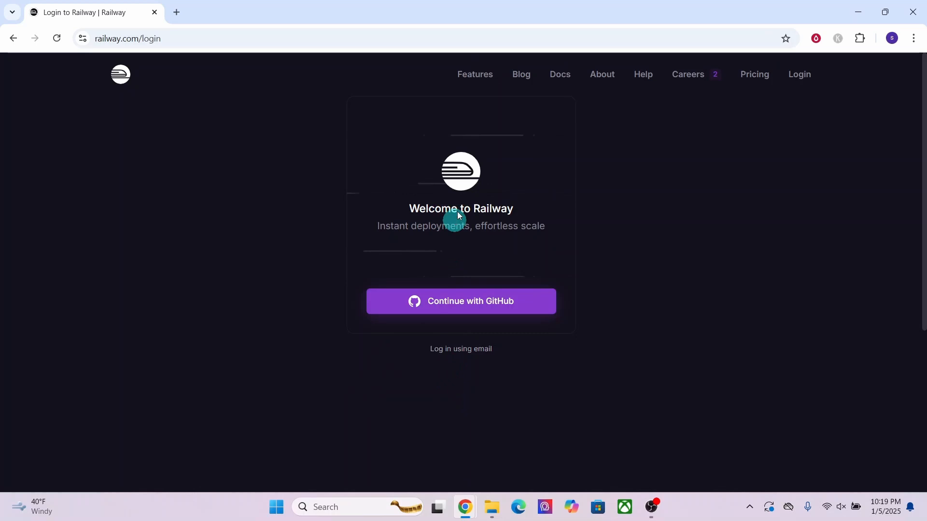
click(450, 354)
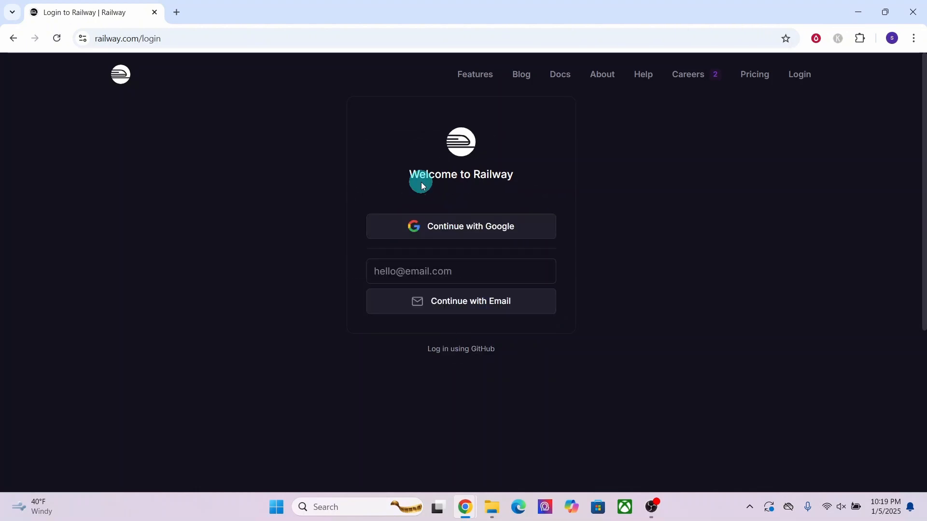
click(433, 232)
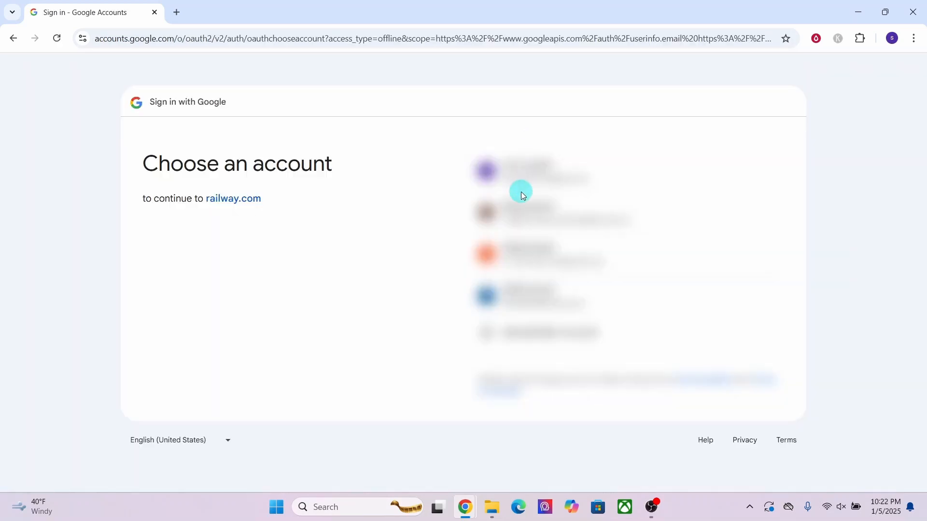
click(521, 220)
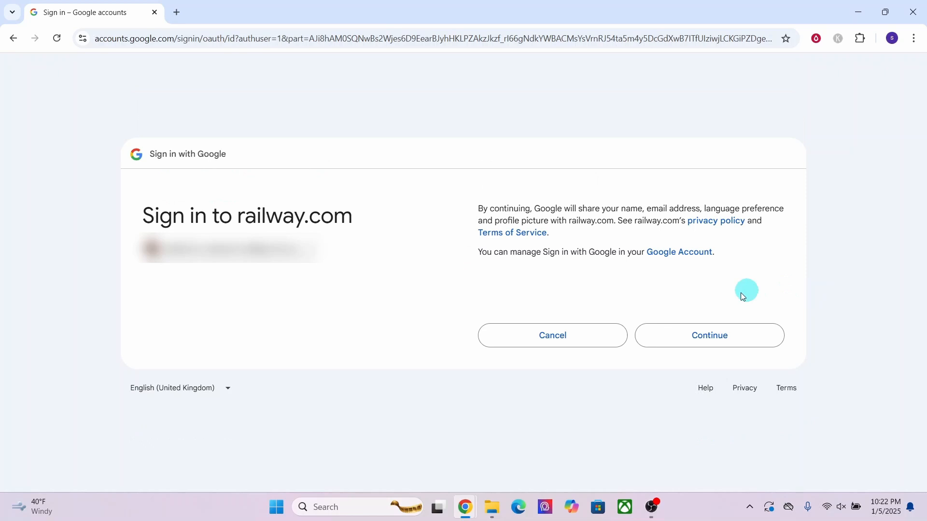
click(708, 343)
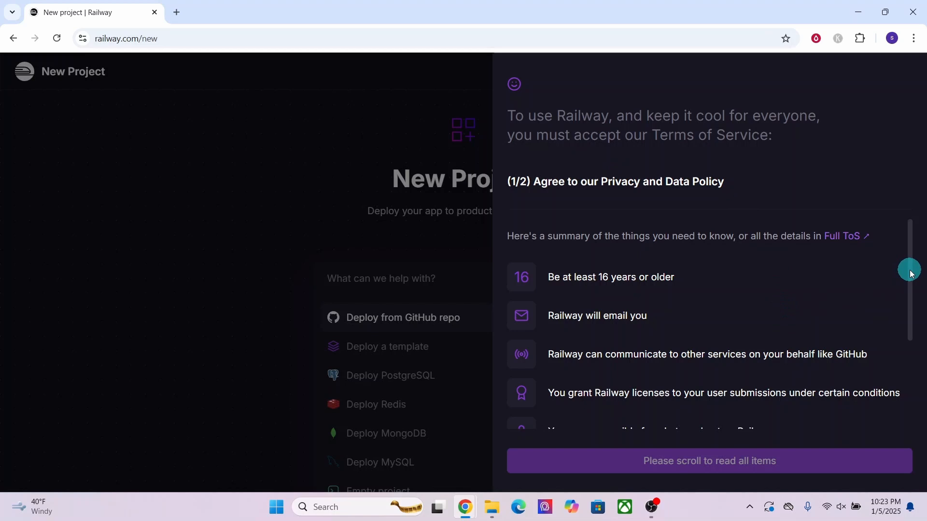
Read through and accept Railway's Privacy and Data Policy and its Fair Use Policy
drag(906, 269, 677, 458)
click(667, 468)
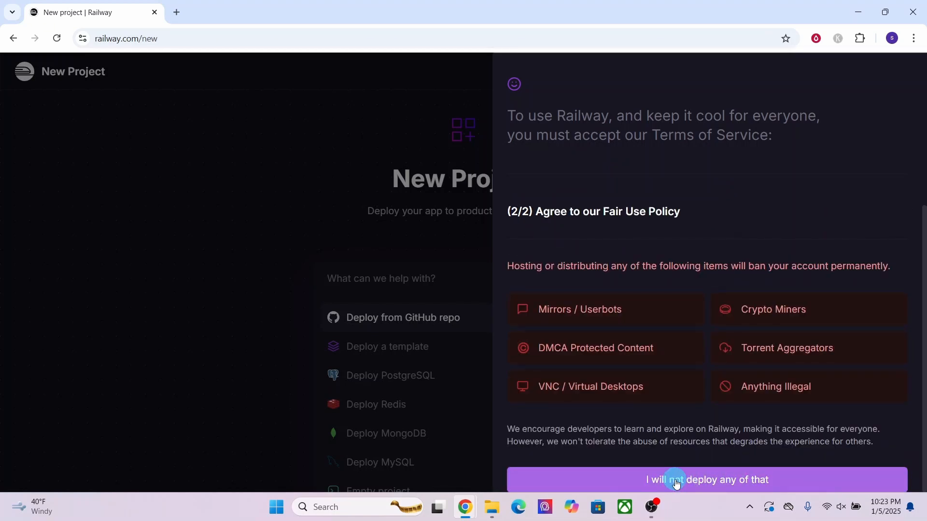
click(676, 483)
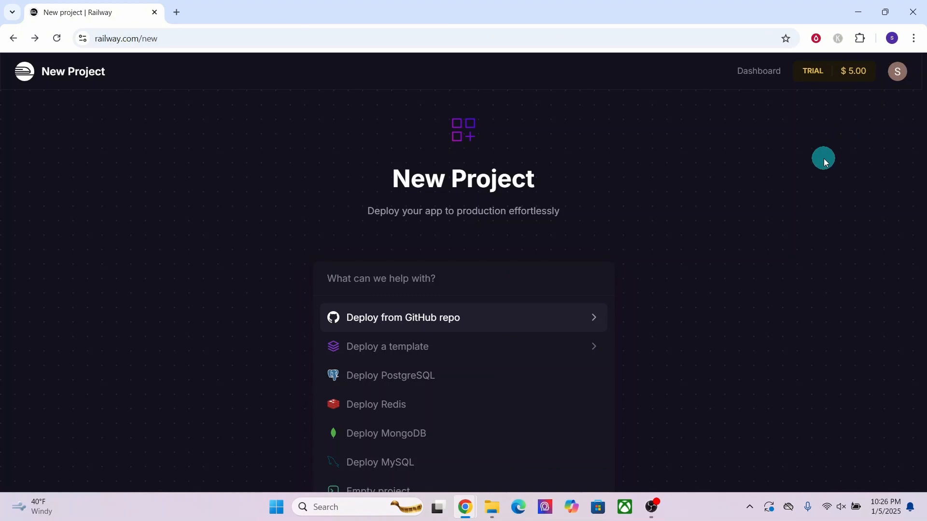
Upgrade the account from the trial to the $5 per month Hobby plan through the account settings and subscribe
click(899, 77)
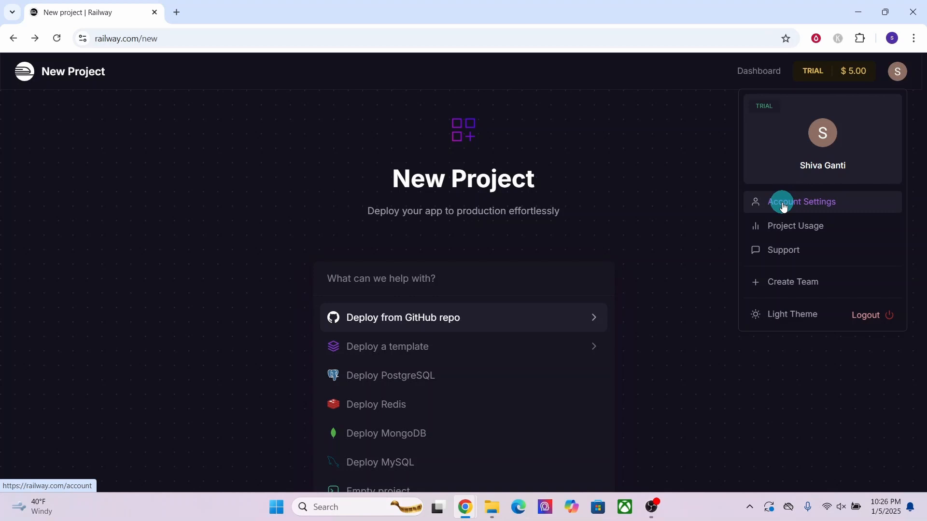
click(783, 205)
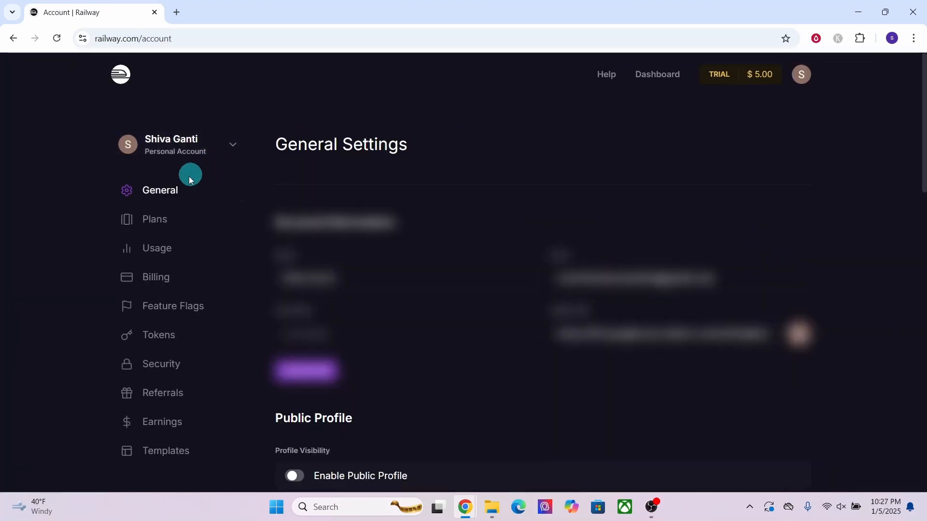
click(153, 225)
scroll(400, 243, down, 10)
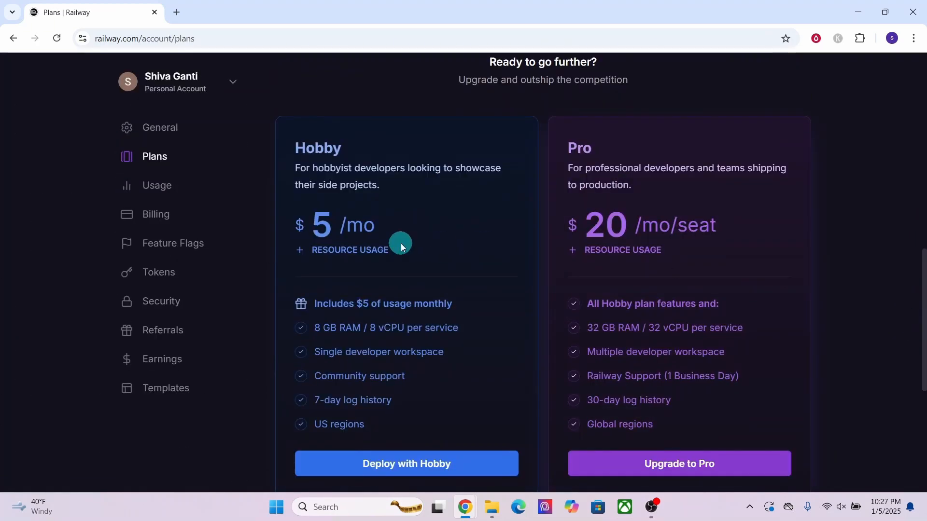
scroll(378, 160, down, 1)
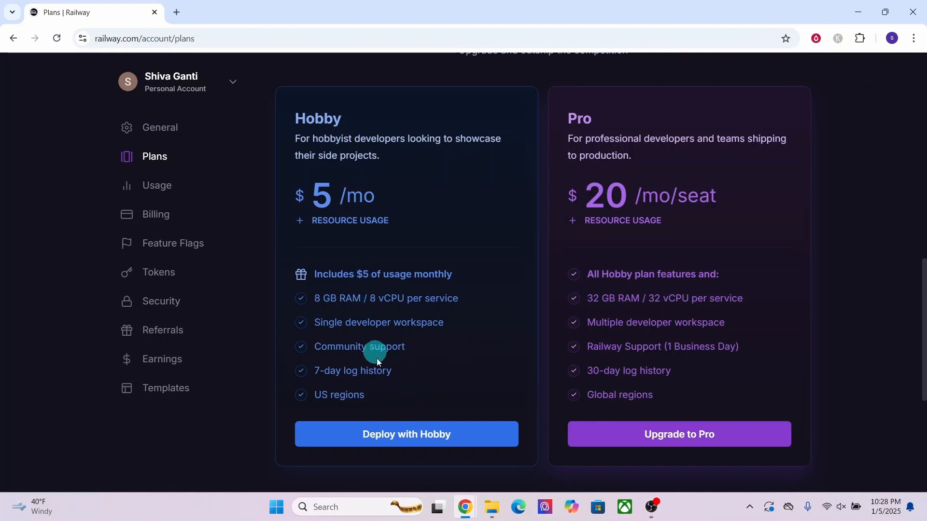
click(383, 441)
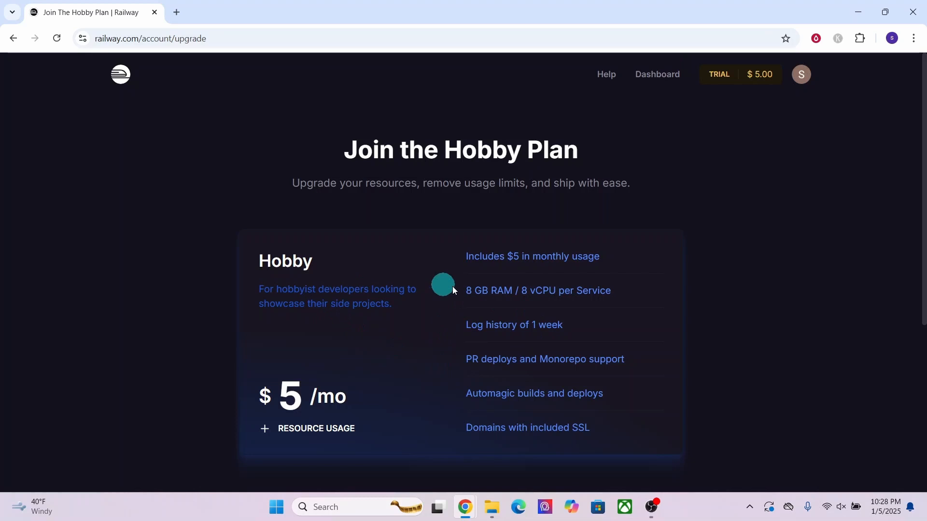
drag(923, 270, 922, 428)
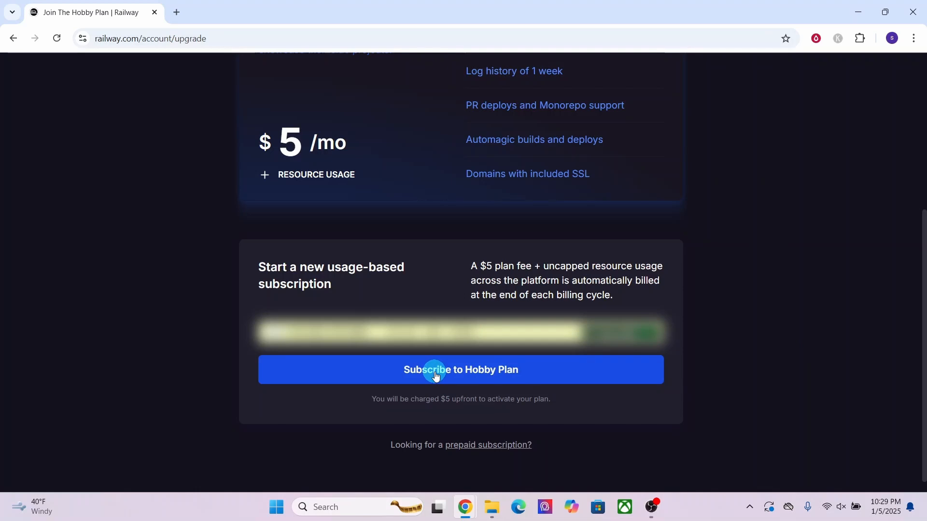
click(436, 376)
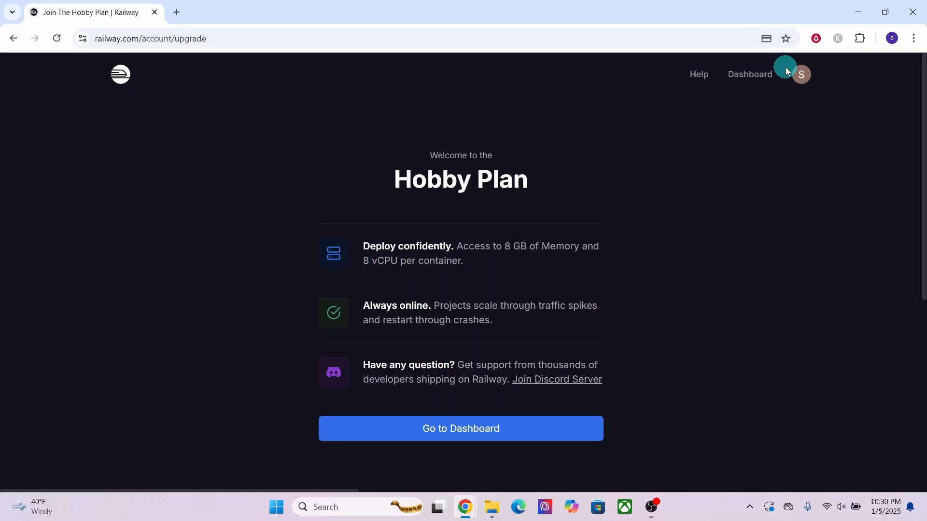
click(261, 37)
text(https://railway.com/templates)
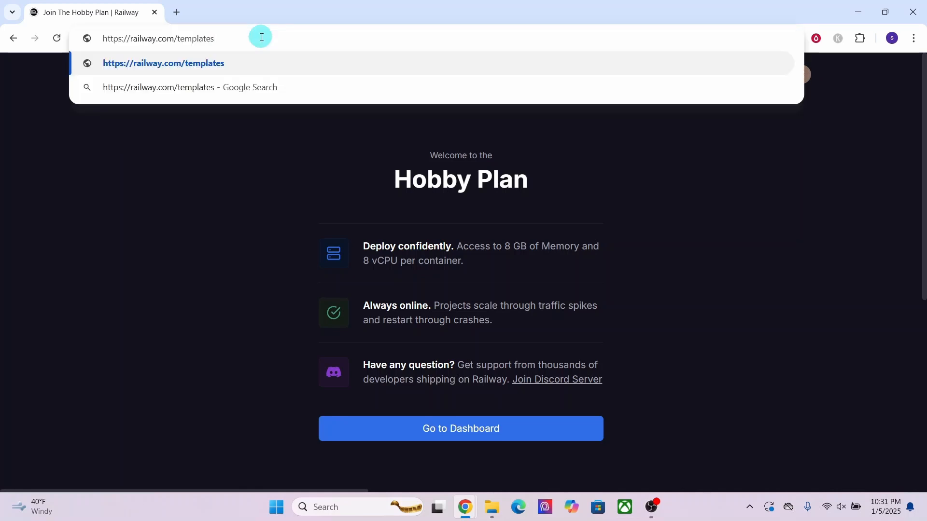
key(Return)
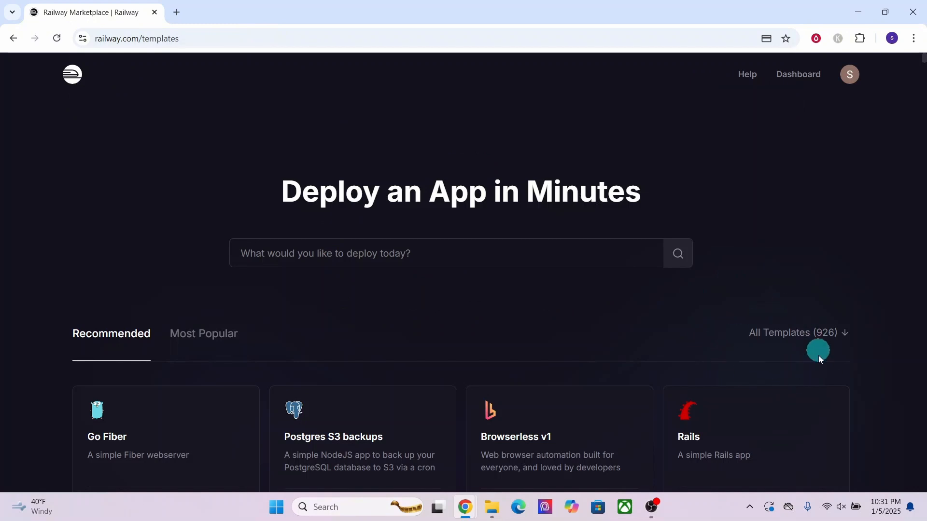
click(202, 339)
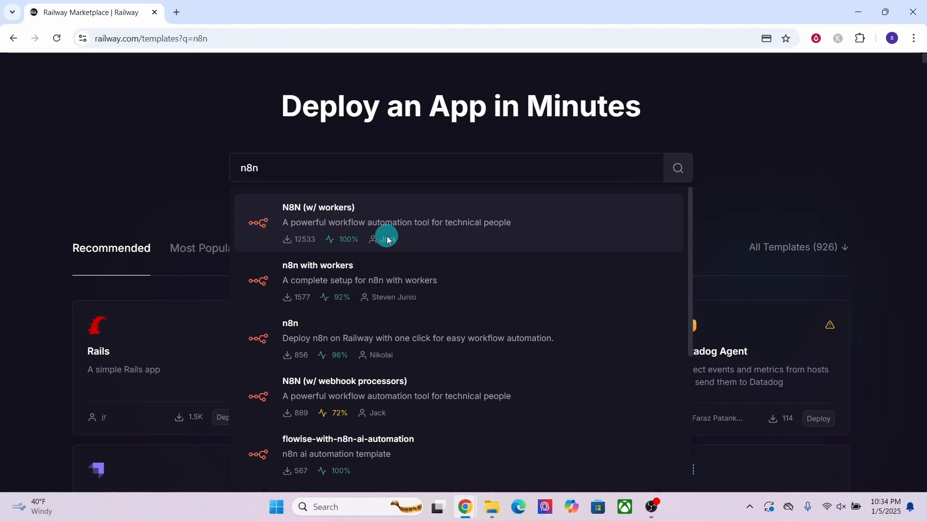
click(196, 251)
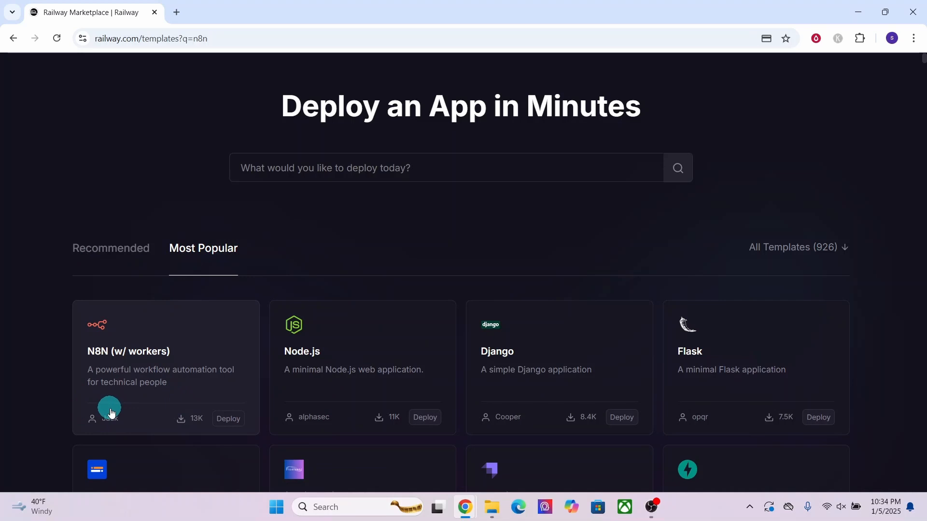
click(117, 356)
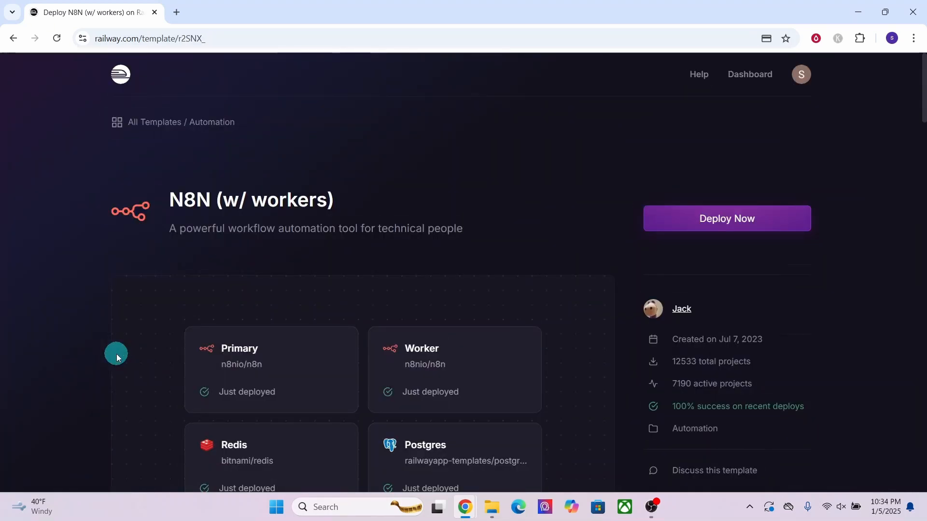
Deploy the N8N (w/ workers) template with the default configuration for the Primary, Worker, Redis and Postgres services
scroll(789, 217, down, 4)
click(711, 220)
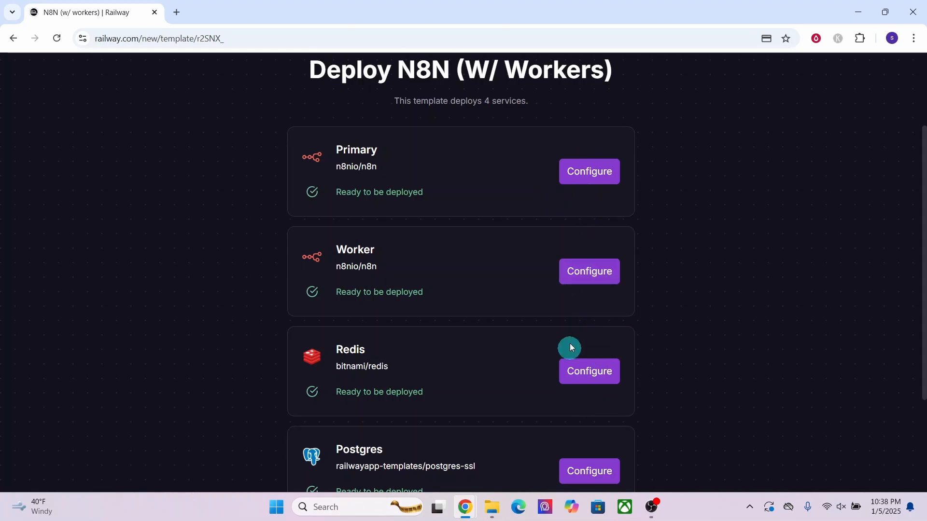
scroll(549, 286, down, 3)
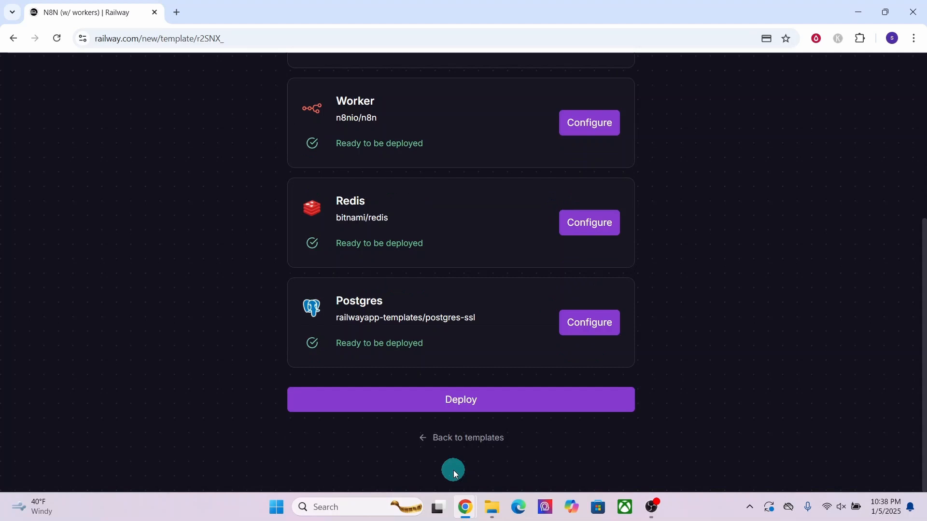
click(462, 402)
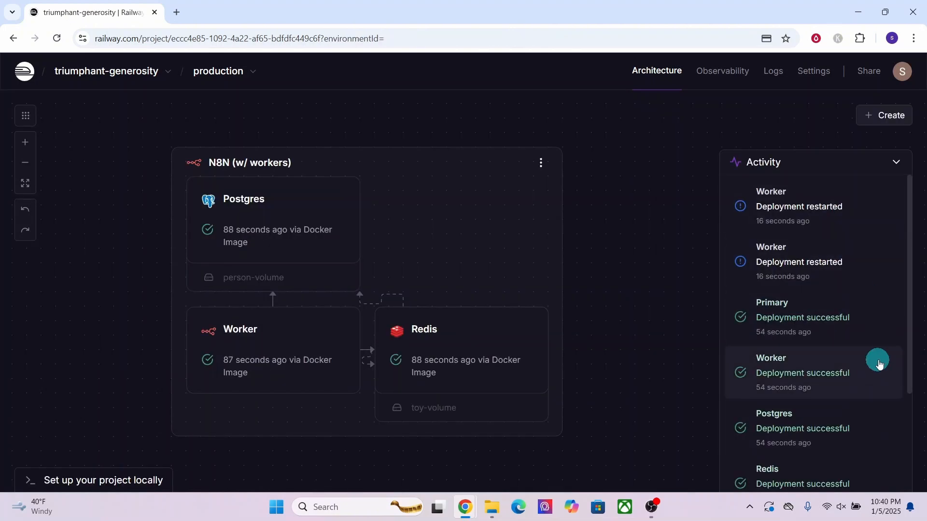
Open the settings of the deployed Primary service and go to its public networking section
scroll(879, 363, down, 1)
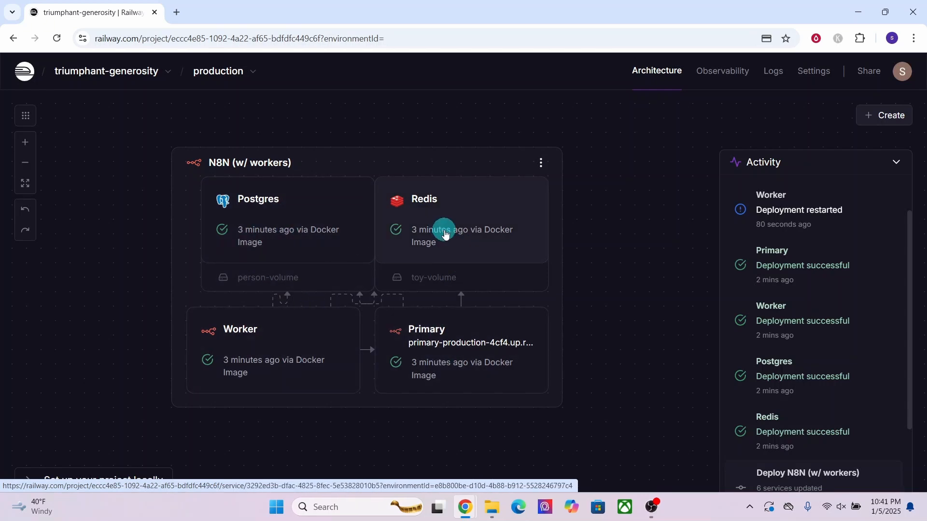
click(427, 348)
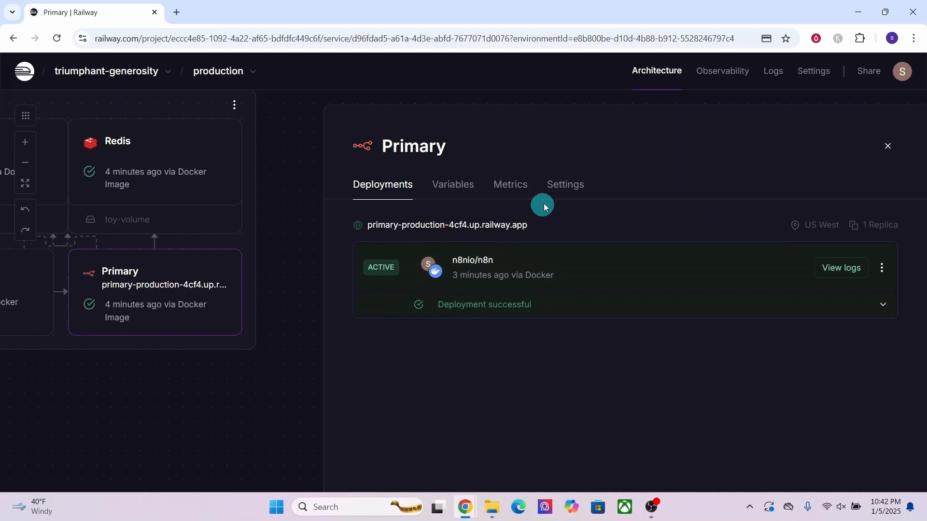
click(563, 188)
drag(923, 227, 383, 265)
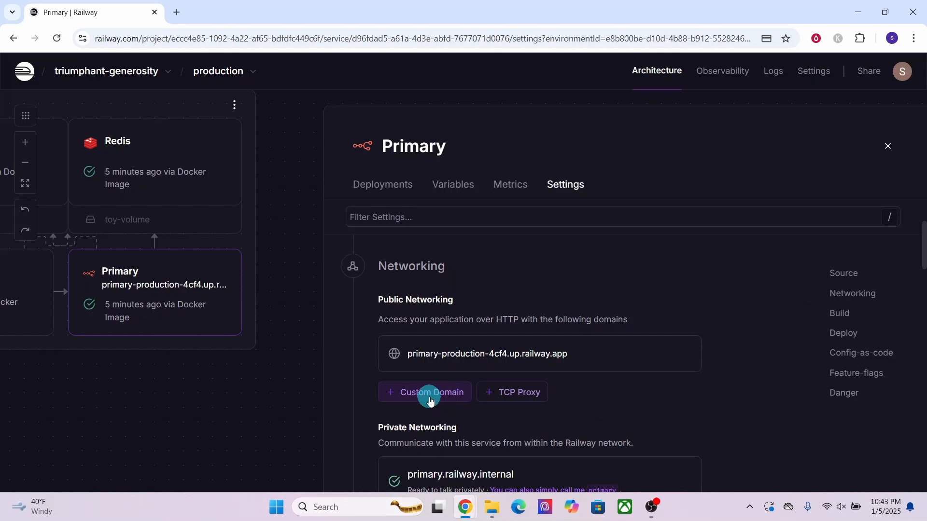
click(451, 397)
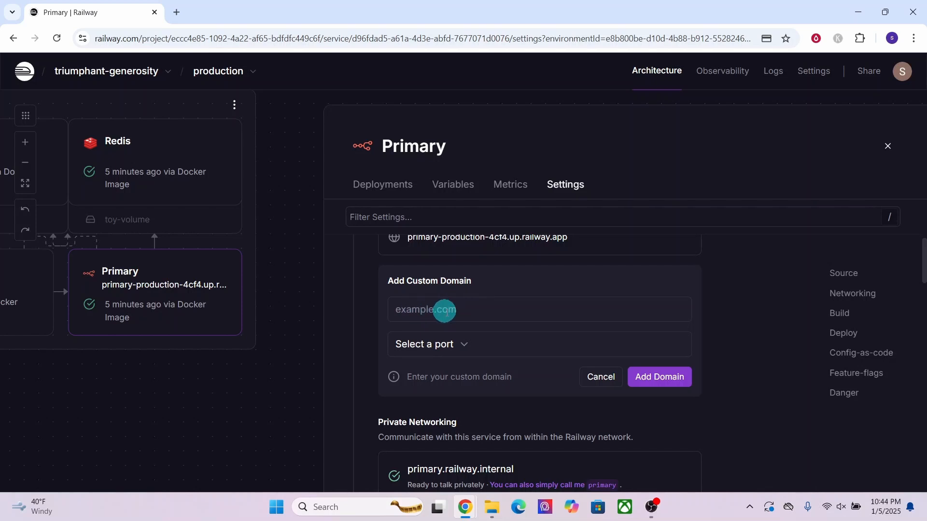
click(465, 350)
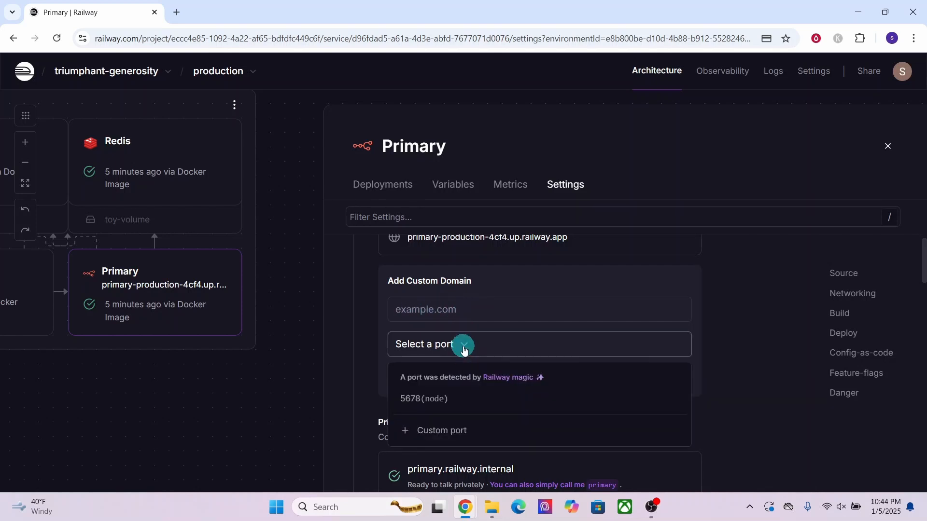
click(598, 379)
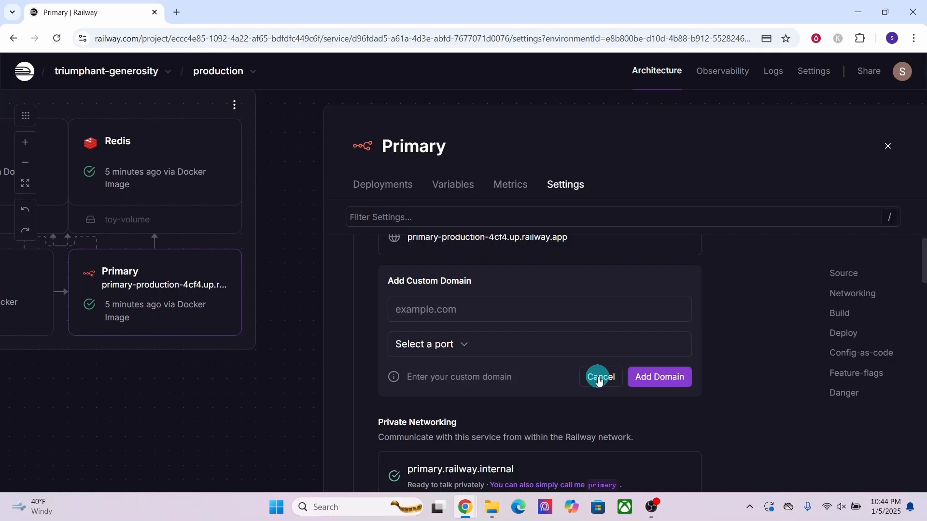
click(598, 380)
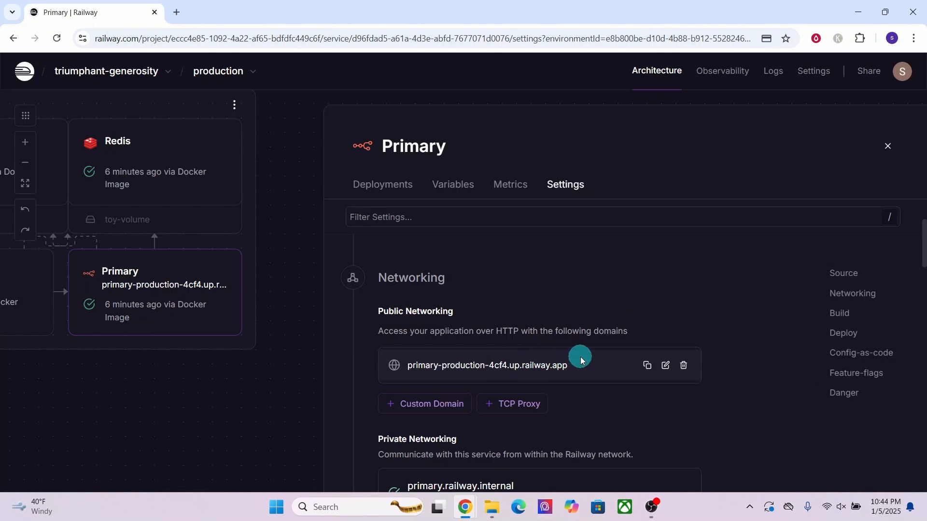
Copy the Primary service's public railway.app domain and load it in a new browser tab
click(649, 368)
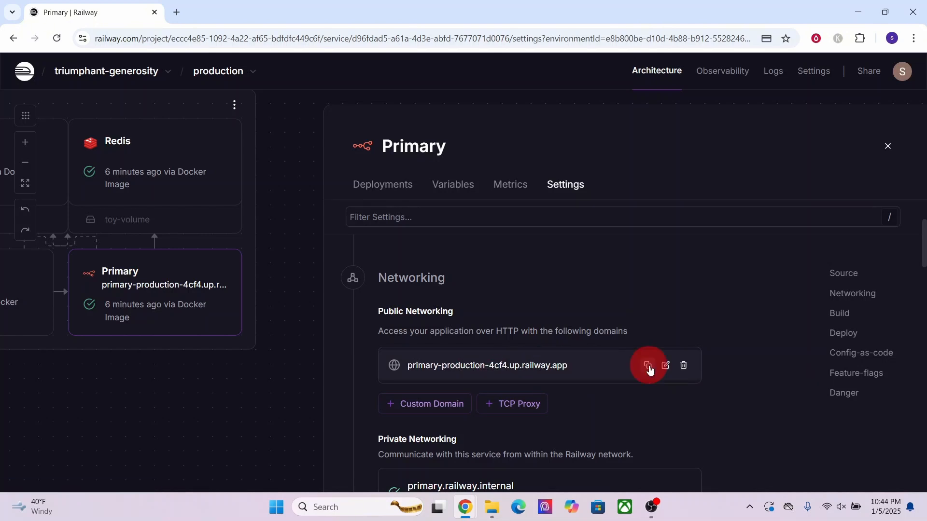
click(178, 13)
key(ctrl+v)
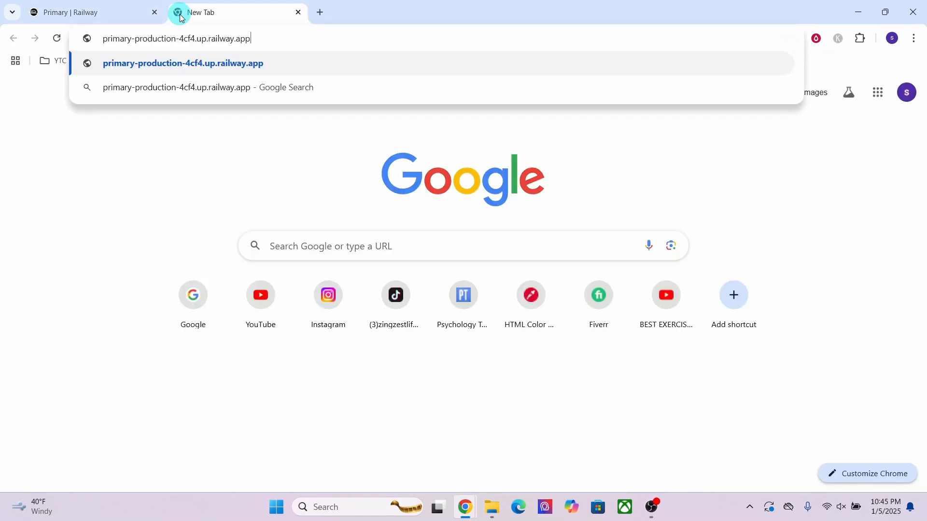
key(Return)
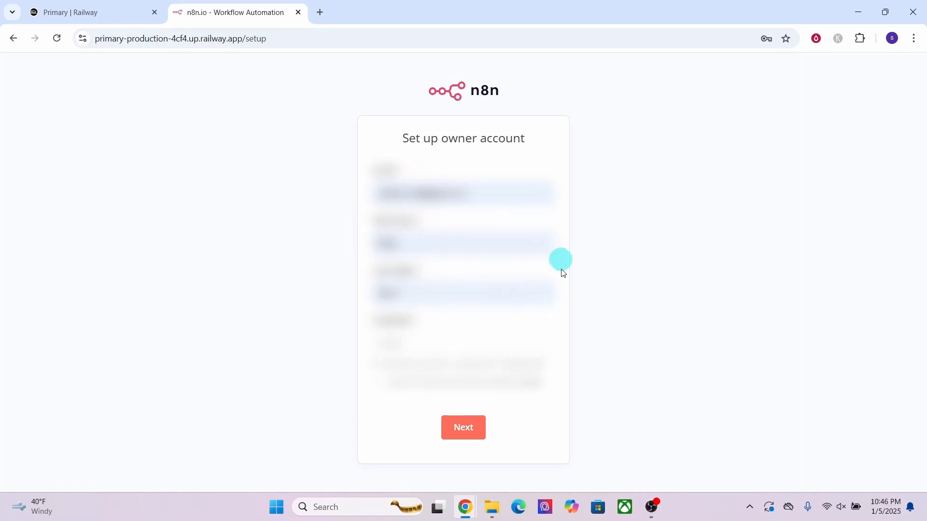
Submit the n8n owner account setup and the customization form, and request the free license key
click(465, 430)
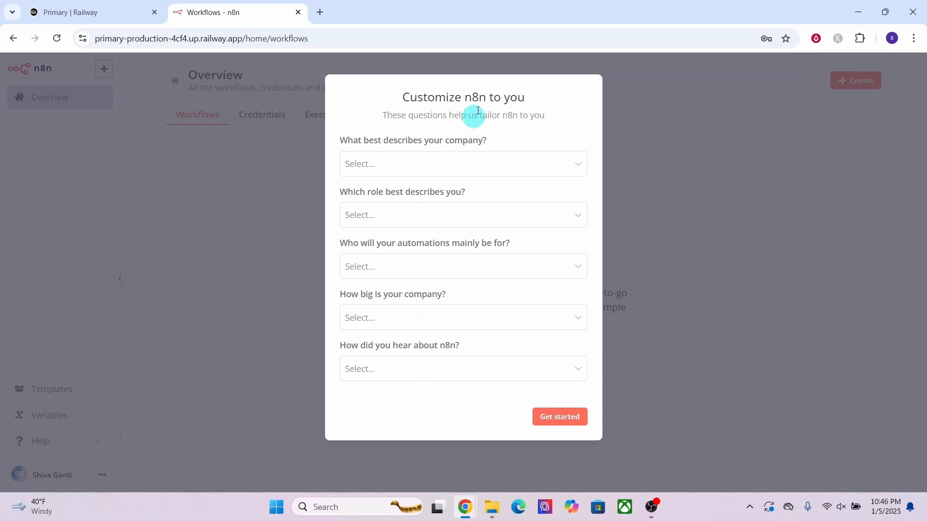
click(558, 418)
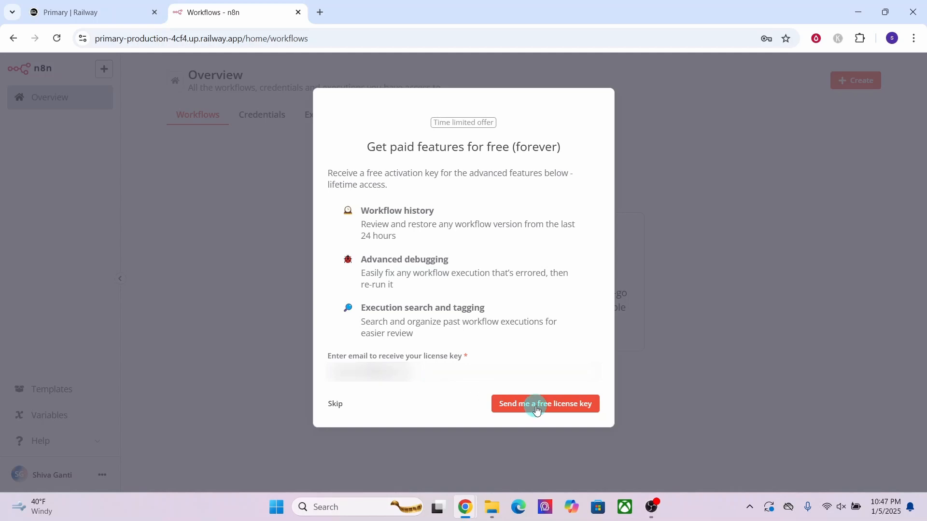
click(584, 411)
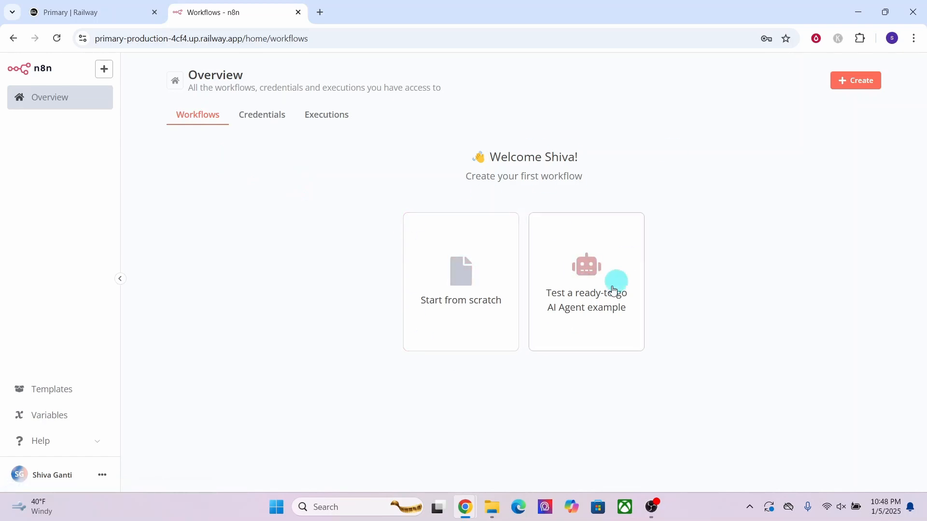
Look through the Credentials and Executions pages of the n8n overview
click(262, 114)
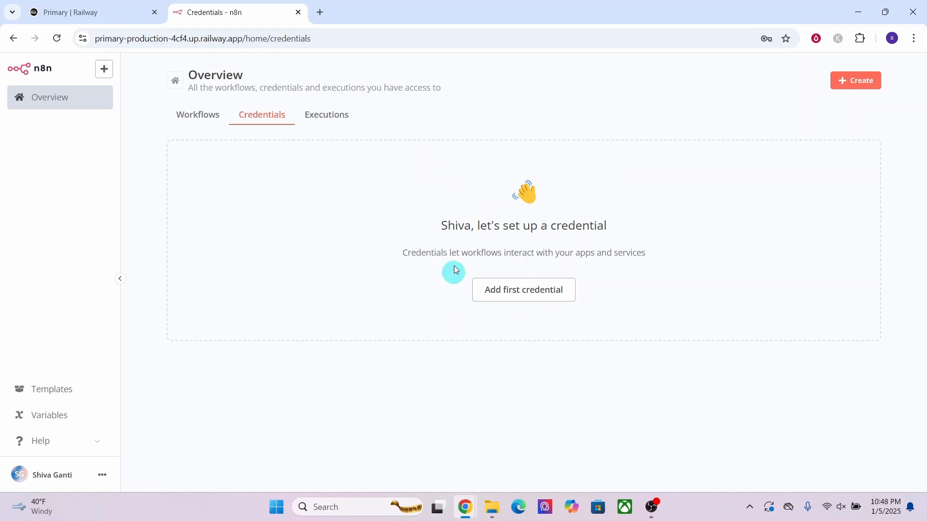
click(320, 118)
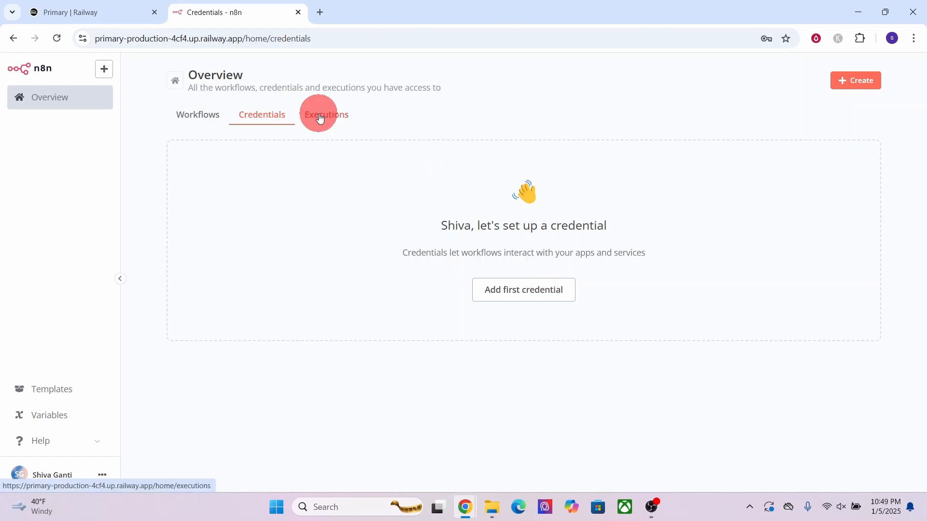